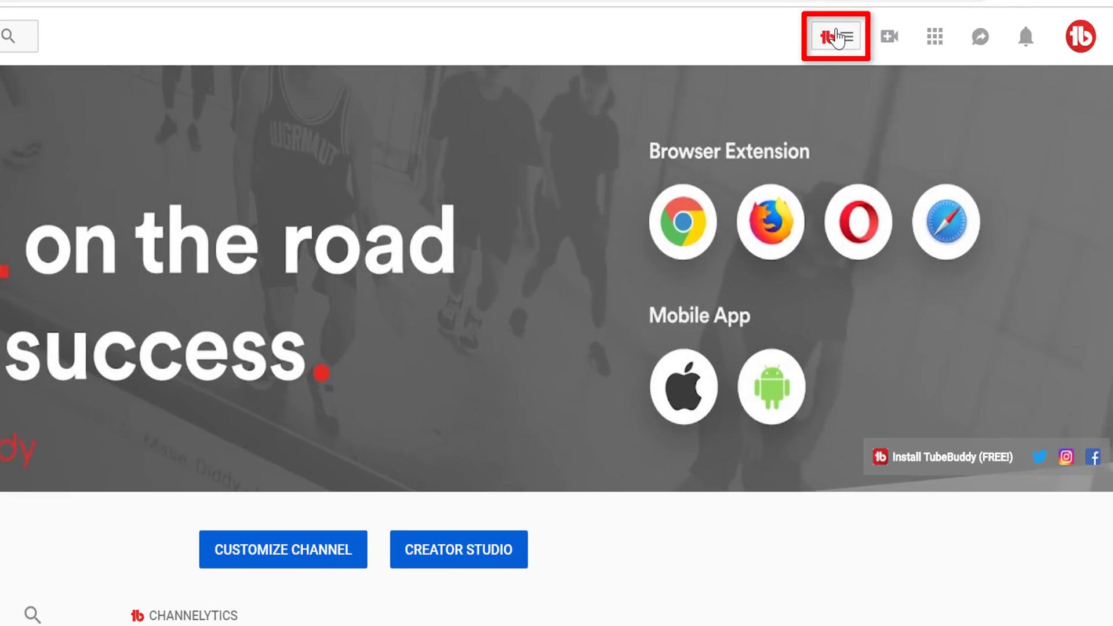
# Open the TubeBuddy menu and expand Website Tools, My Account, Support and Extension Tools
pyautogui.click(836, 38)
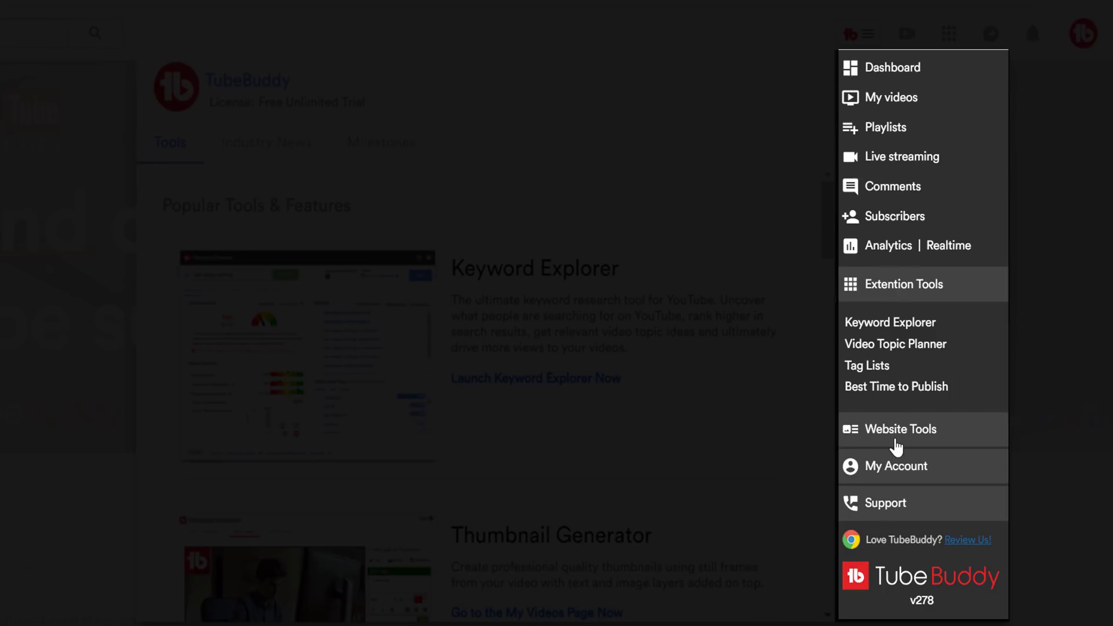
pyautogui.click(897, 446)
pyautogui.click(932, 595)
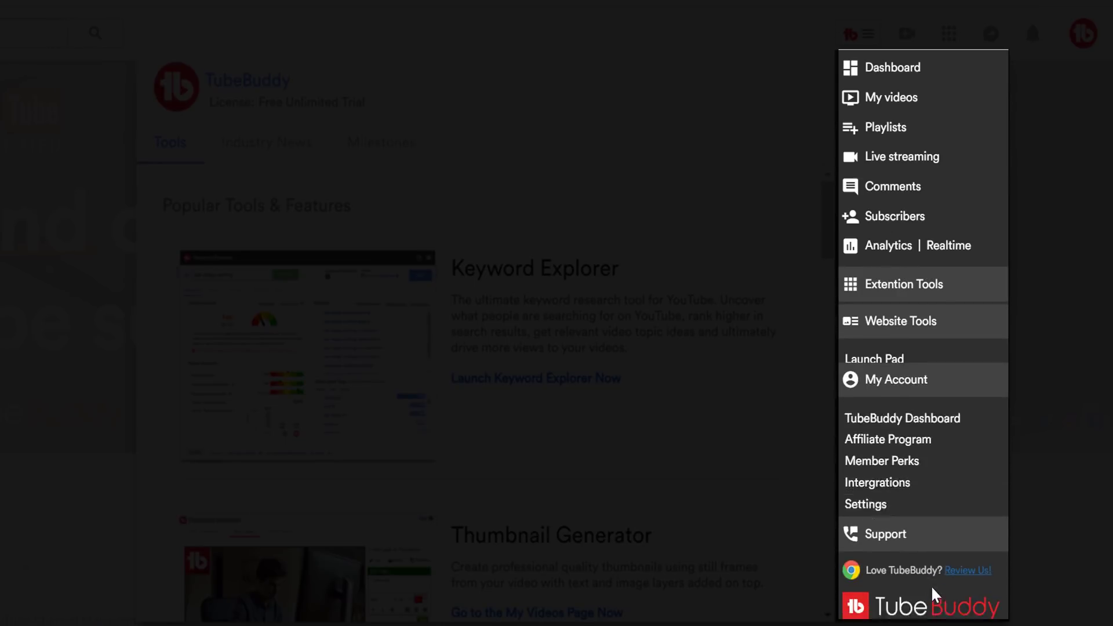
pyautogui.click(934, 531)
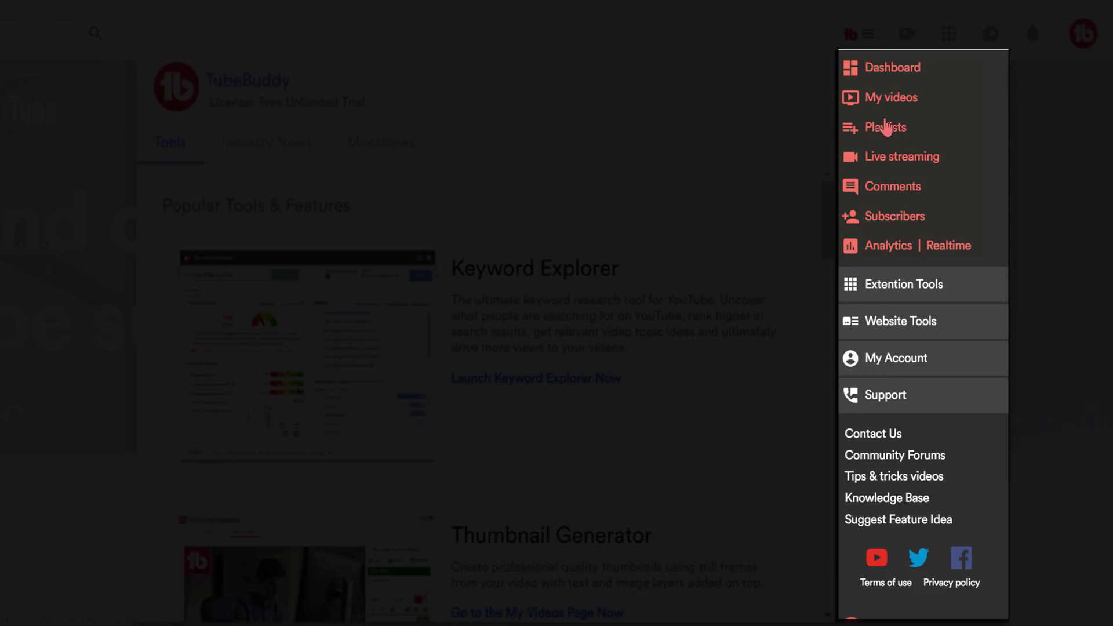
pyautogui.click(946, 297)
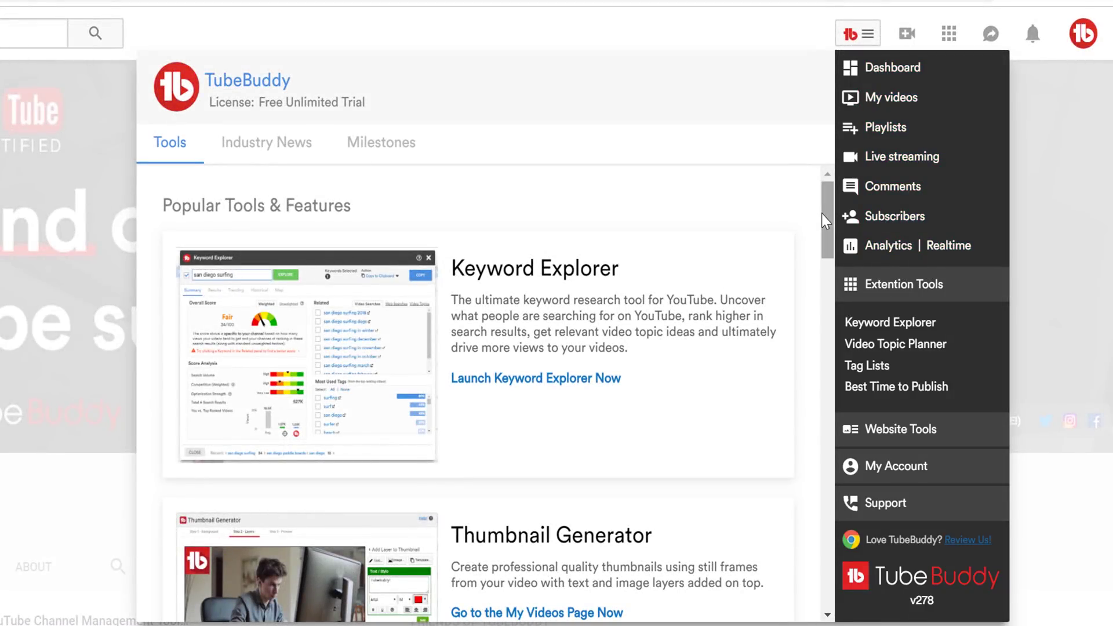
pyautogui.moveTo(828, 248)
pyautogui.mouseDown()
pyautogui.moveTo(834, 583)
pyautogui.moveTo(823, 219)
pyautogui.mouseUp()
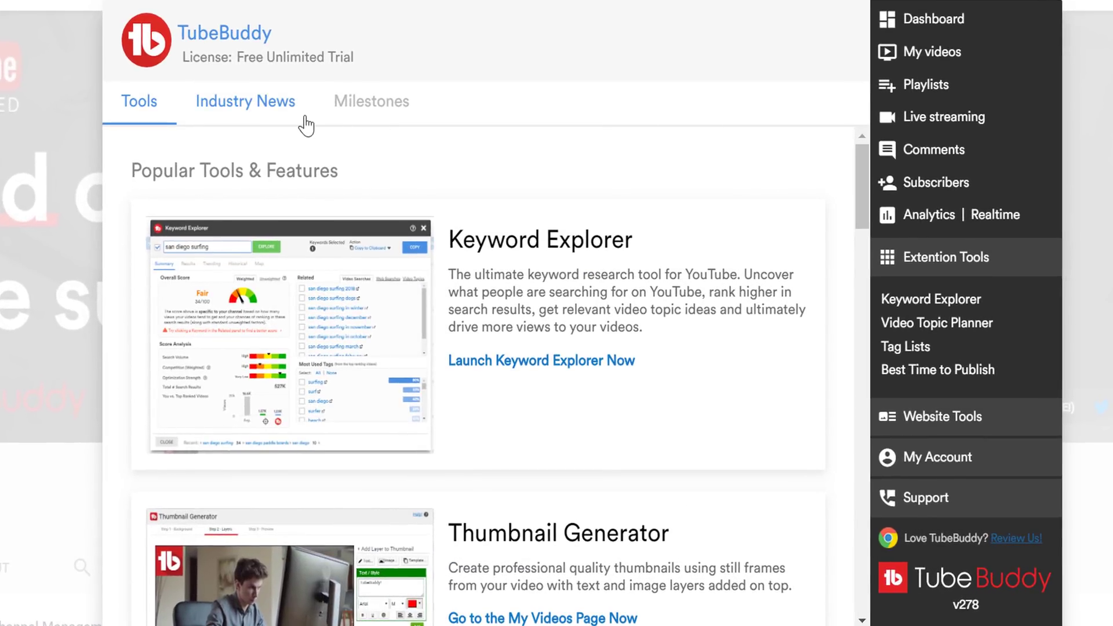
pyautogui.click(293, 122)
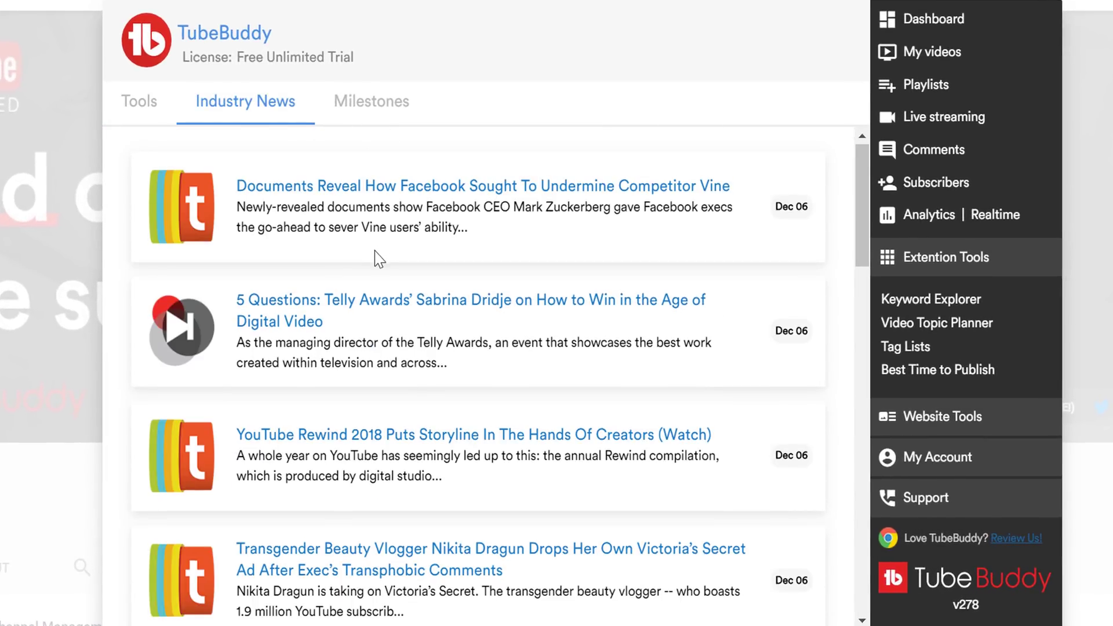
pyautogui.scroll(-2, 374, 254)
pyautogui.scroll(-2, 374, 254)
pyautogui.scroll(-1, 391, 241)
pyautogui.scroll(2, 396, 217)
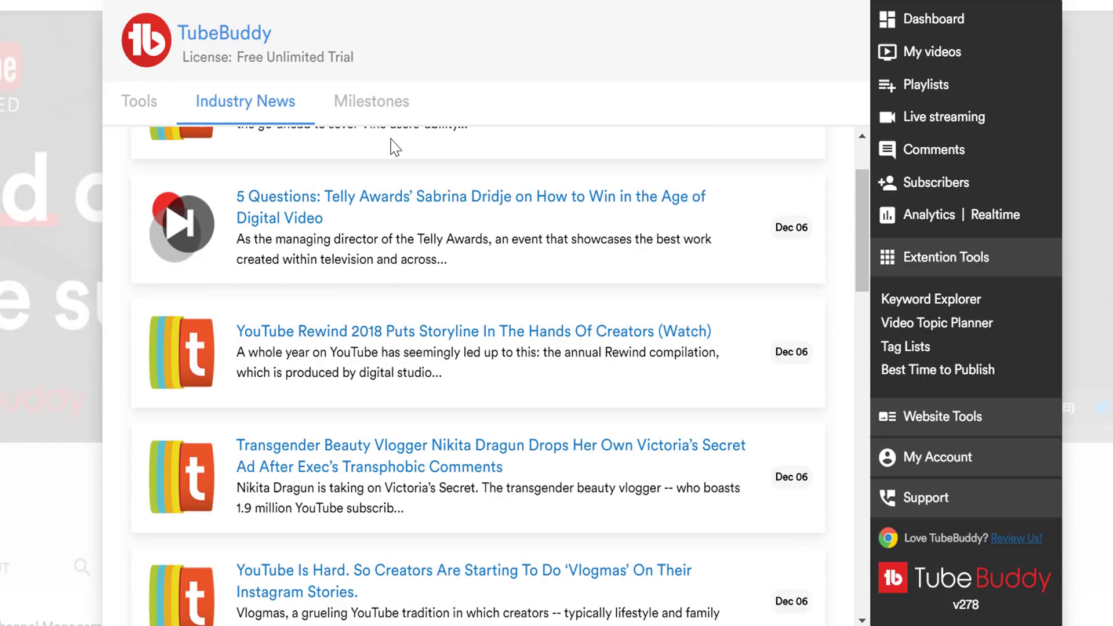
pyautogui.scroll(2, 393, 153)
pyautogui.click(383, 113)
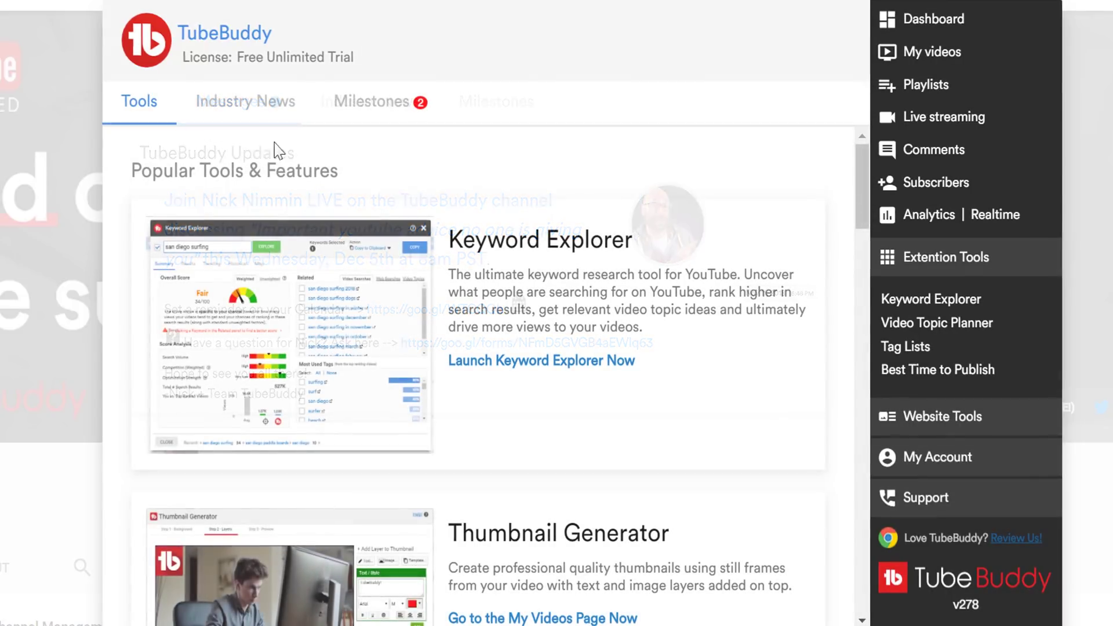
pyautogui.click(961, 261)
# Reopen Extension Tools, then expand Website Tools to list Launch Pad through Search Rank Tracking
pyautogui.click(961, 263)
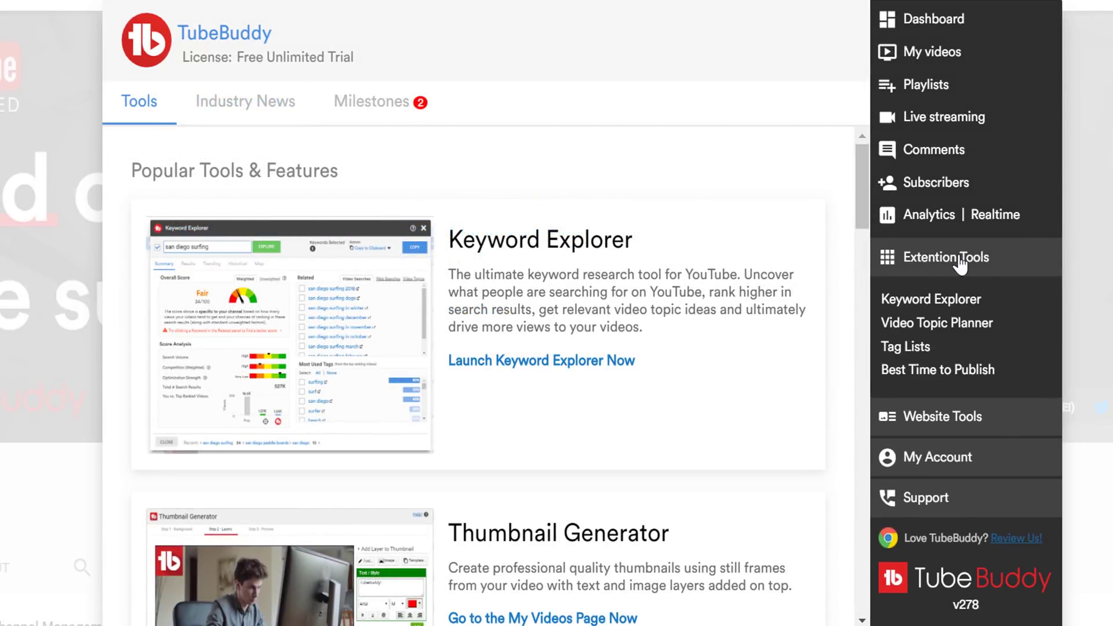
pyautogui.click(988, 419)
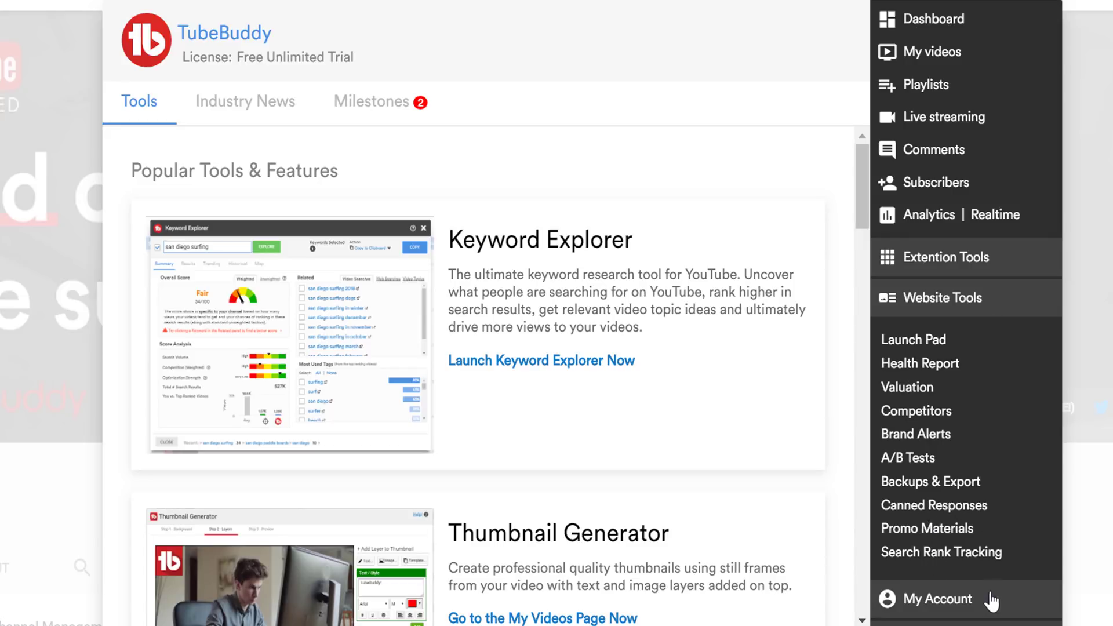
# Expand My Account, showing Dashboard, Affiliate Program, Member Perks, Integrations and Settings, then expand Support
pyautogui.click(994, 612)
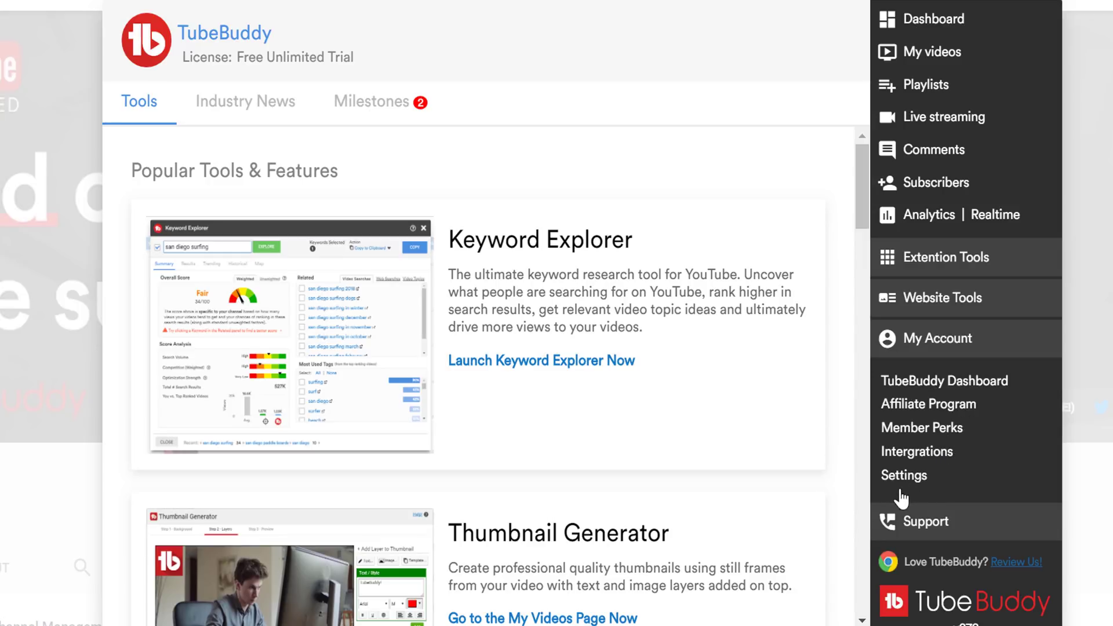
pyautogui.click(1011, 525)
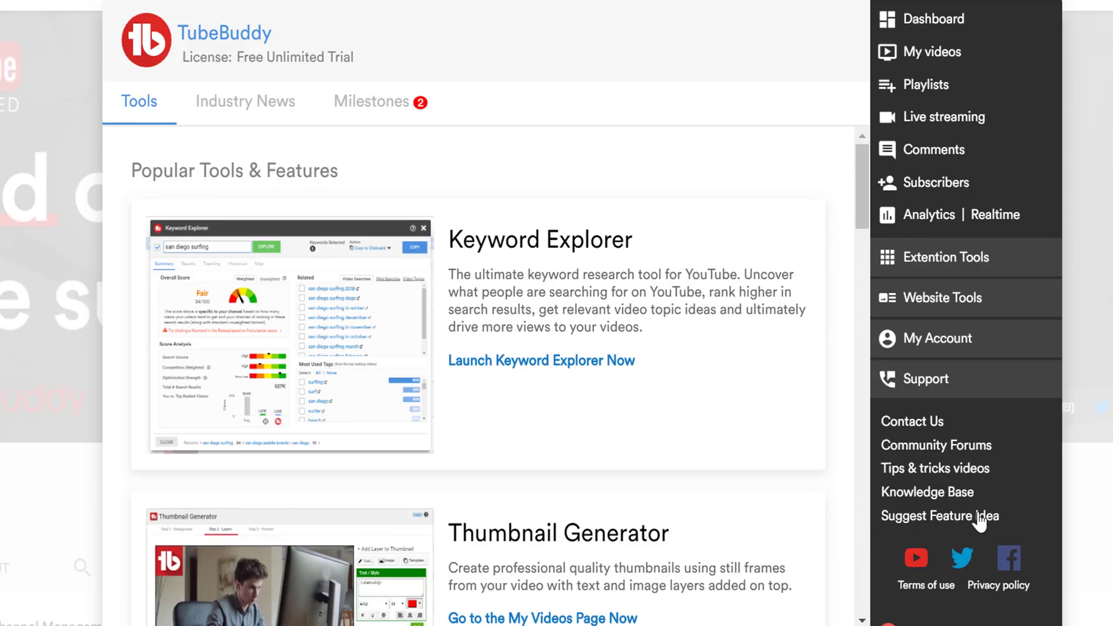
# Re-expand Extension Tools to list Keyword Explorer, Video Topic Planner, Tag Lists and Best Time to Publish
pyautogui.click(975, 274)
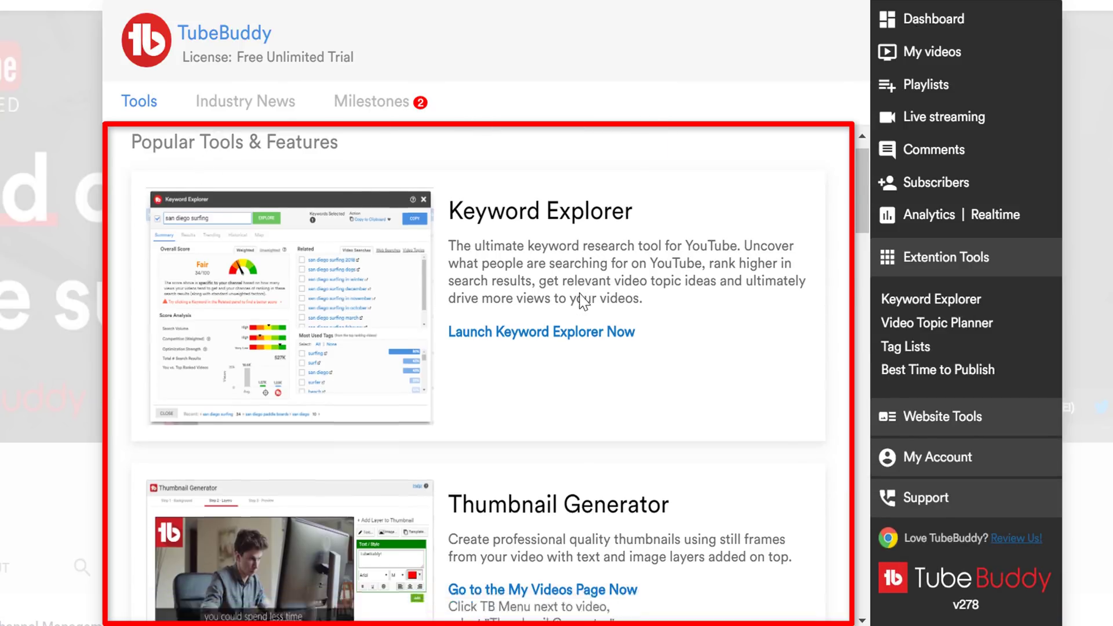
pyautogui.scroll(-5, 570, 309)
pyautogui.scroll(-10, 570, 308)
pyautogui.scroll(-3, 561, 316)
pyautogui.scroll(3, 561, 317)
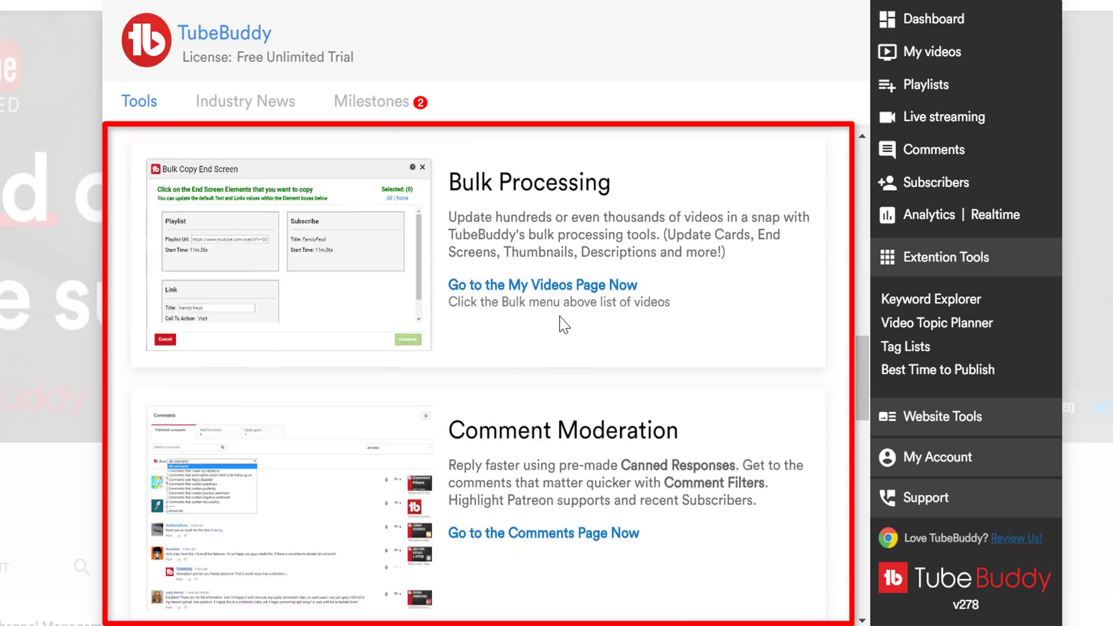
pyautogui.scroll(8, 561, 317)
pyautogui.scroll(5, 561, 317)
pyautogui.scroll(1, 562, 315)
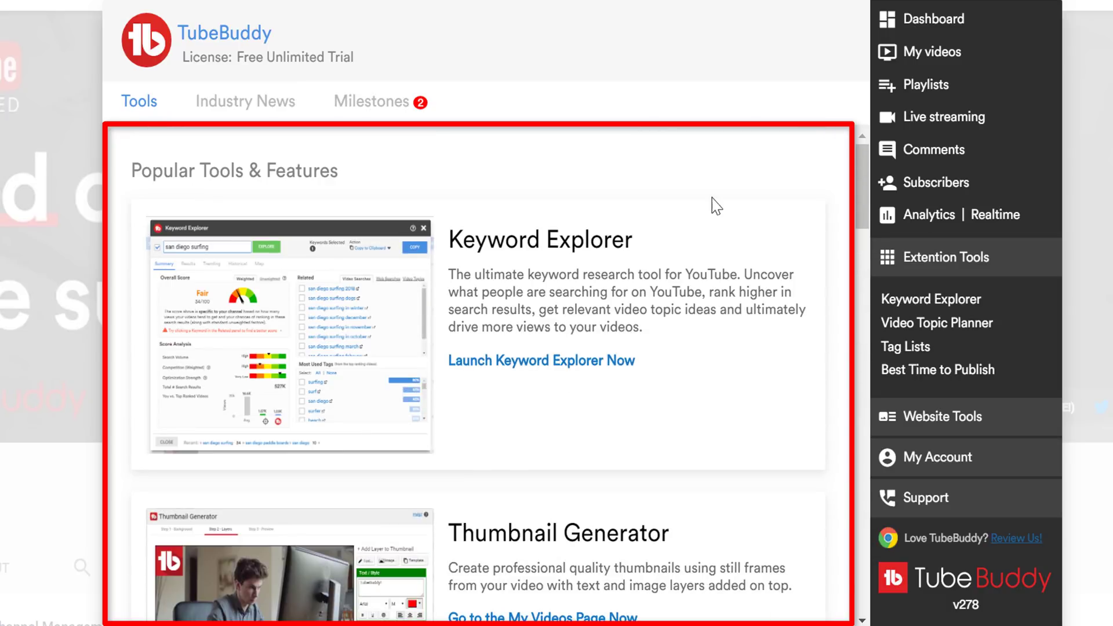